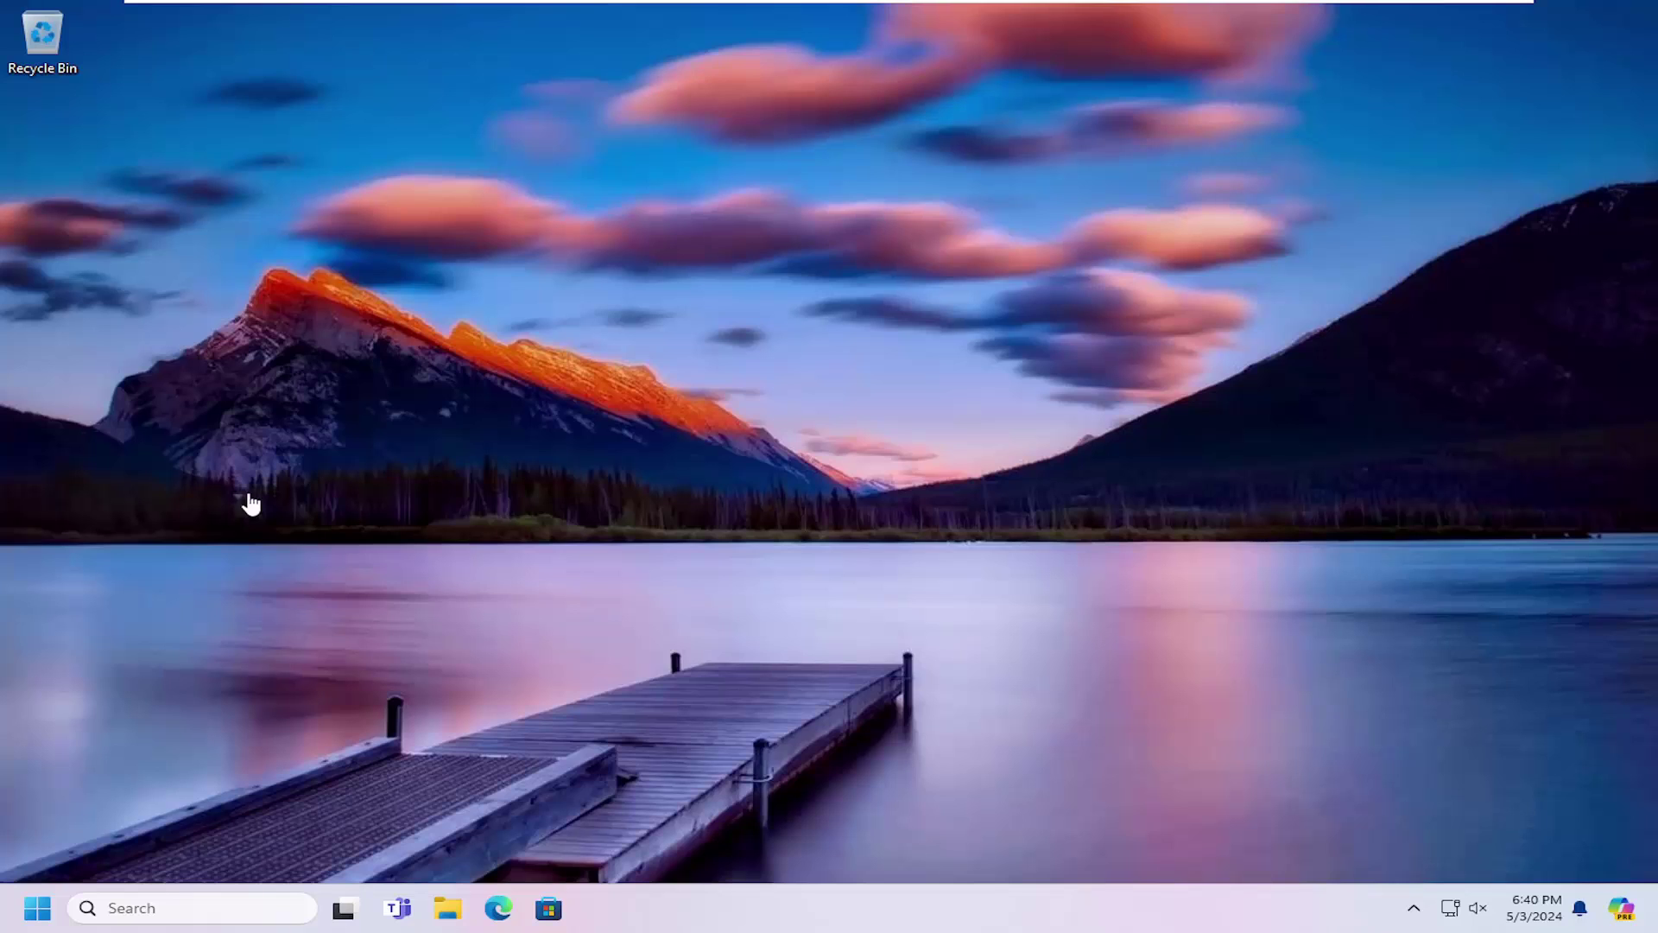
Sign out from the Start button's context menu to show the lock screen
right_click(38, 908)
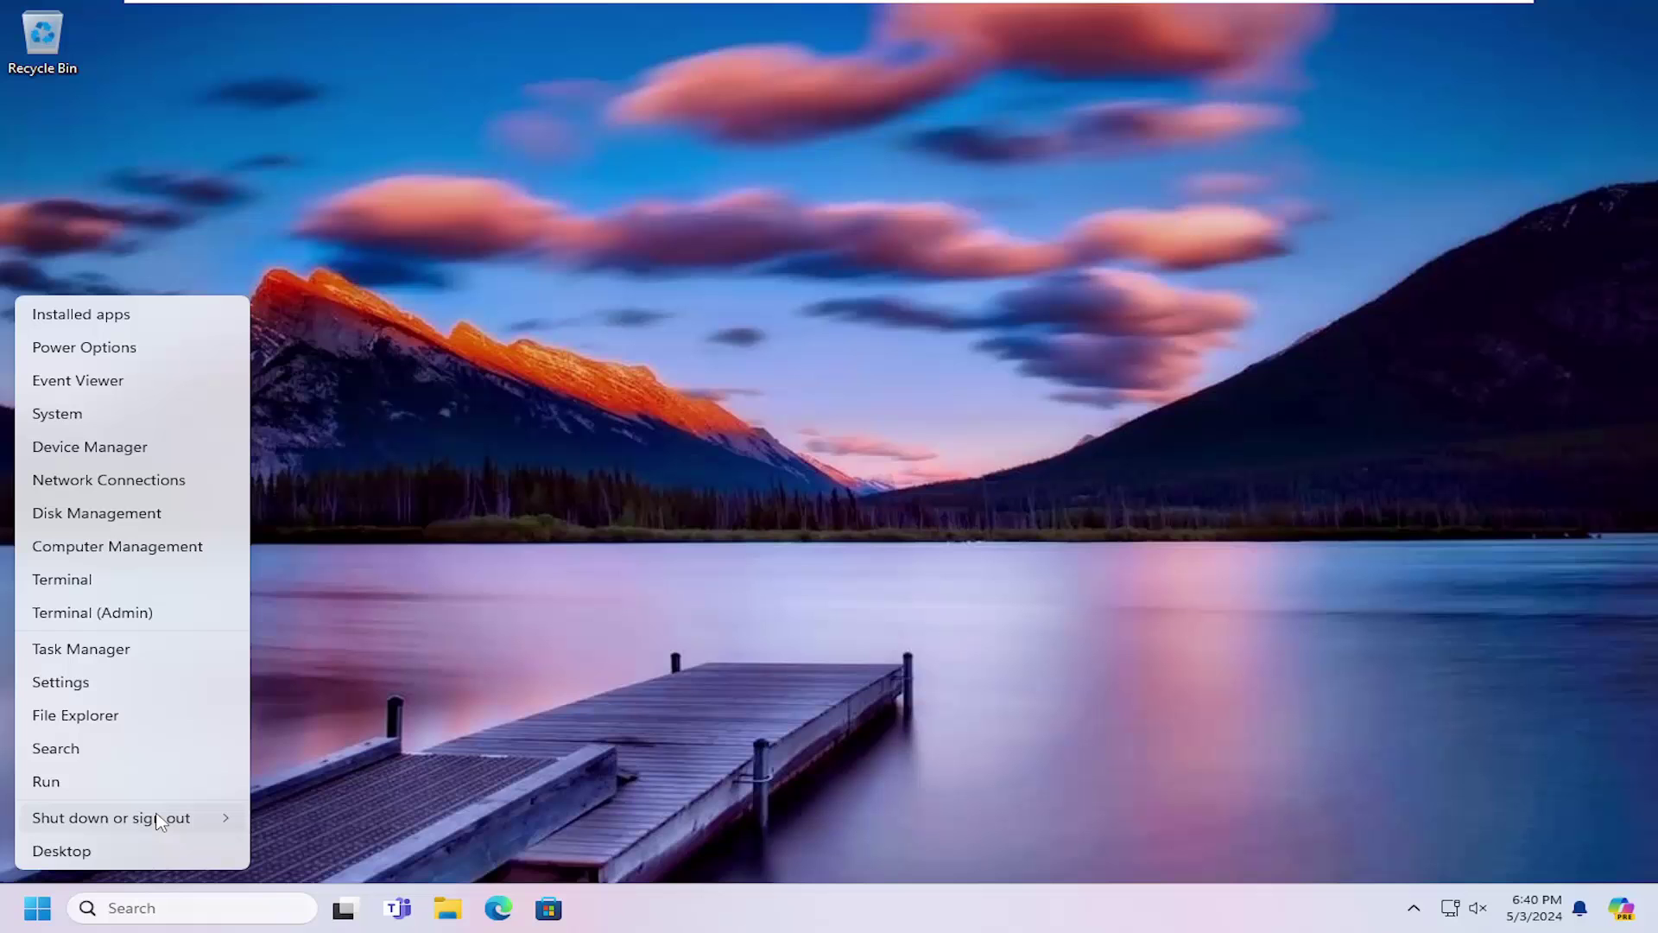
mouse_move(113, 818)
click(293, 716)
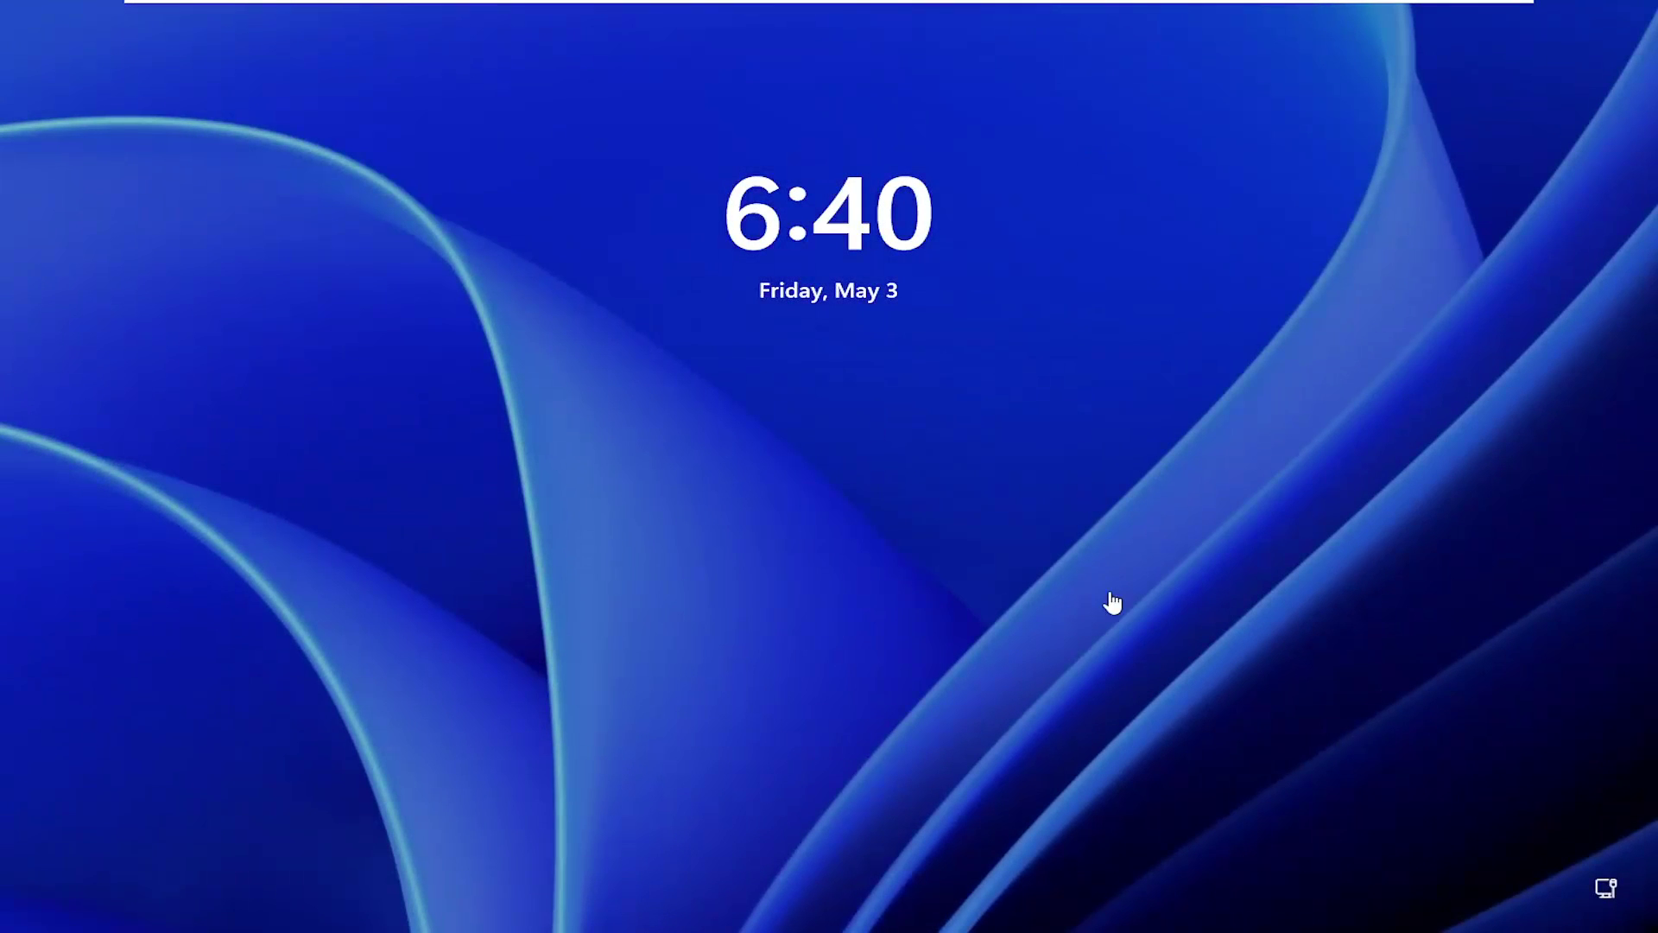
Dismiss the lock screen and sign back in from the sign-in screen
click(933, 580)
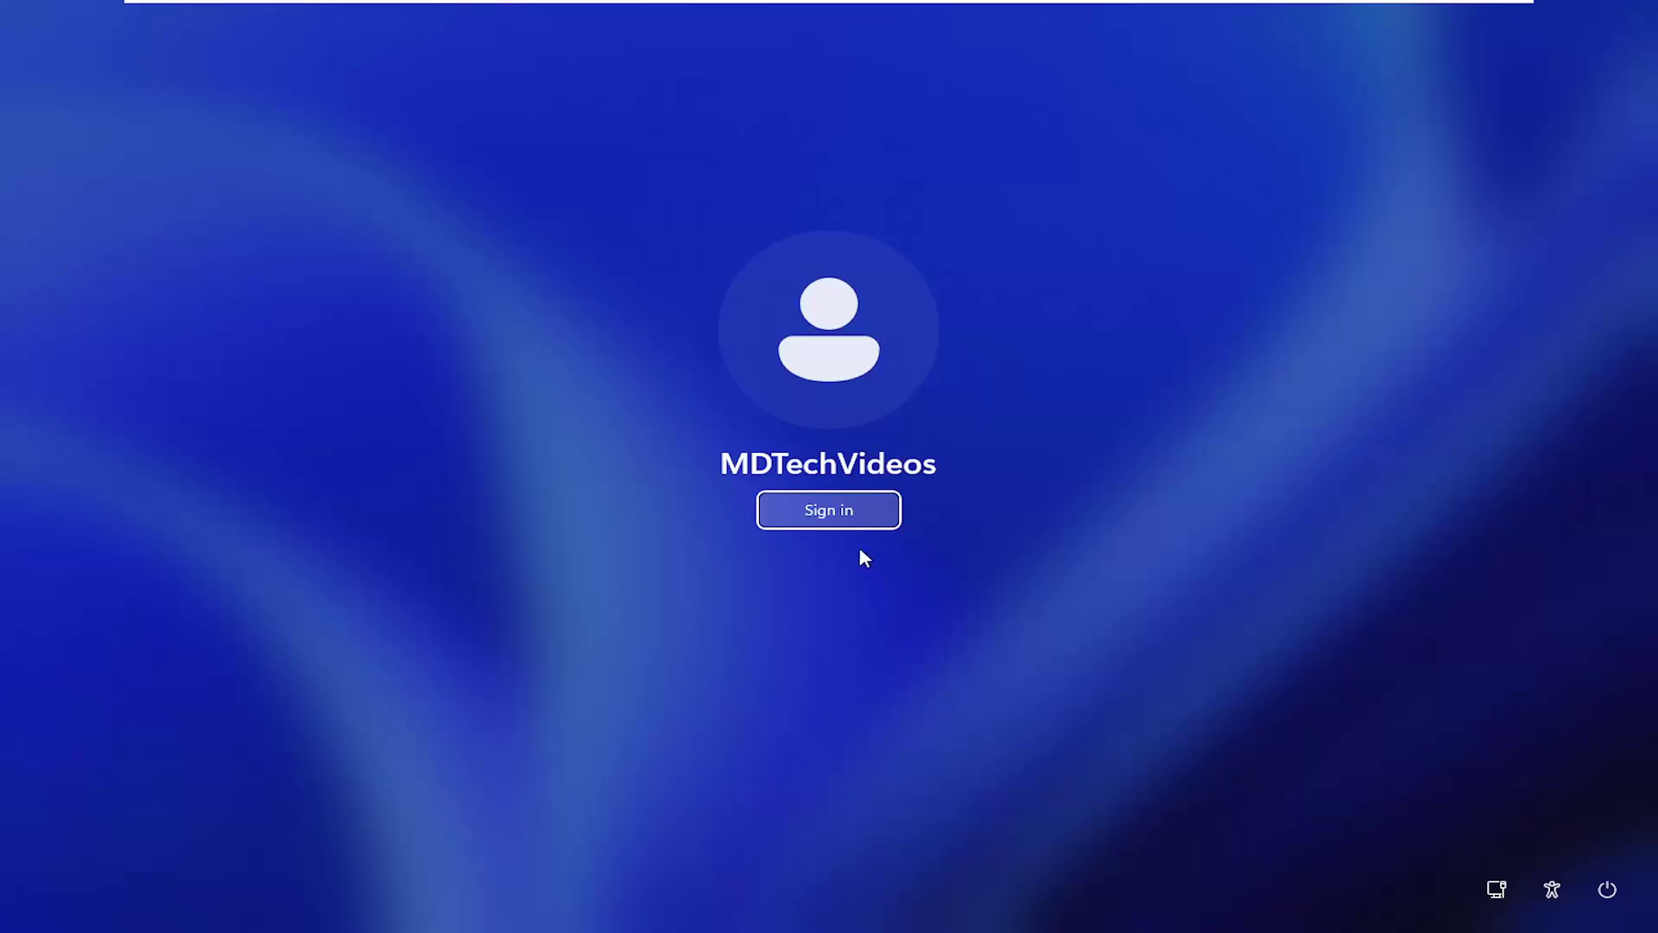
key(Return)
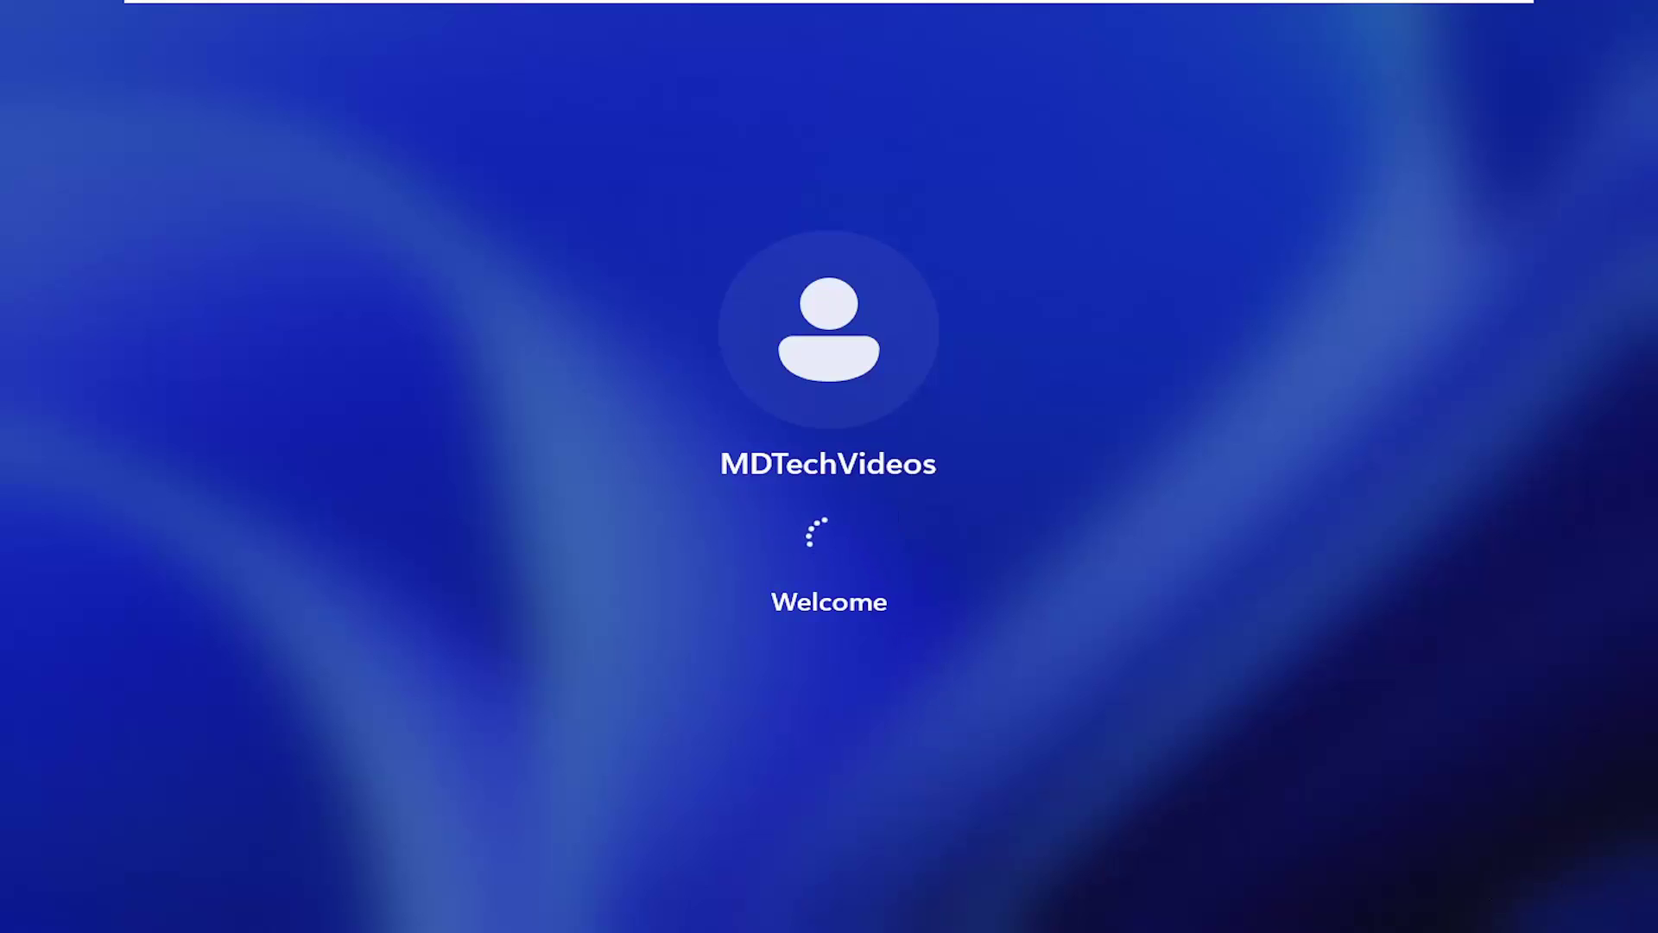